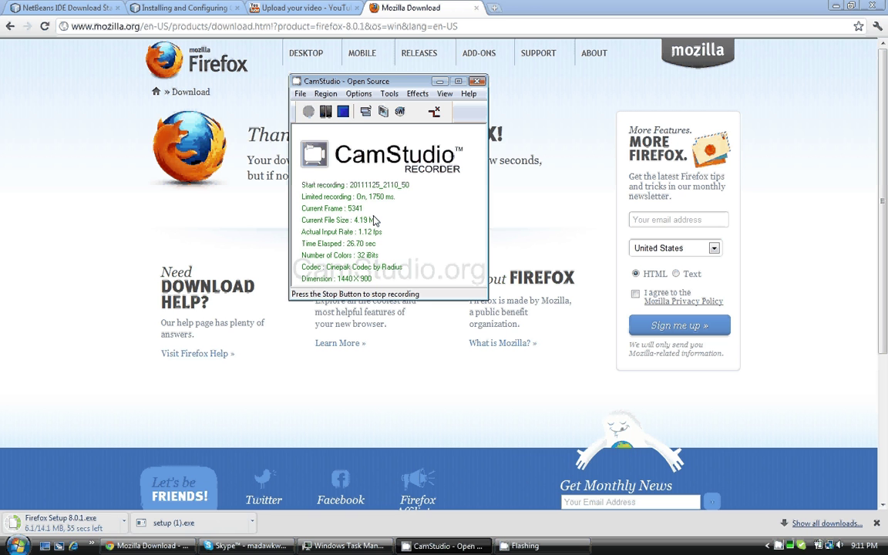
Step: Run the downloaded Firefox Setup 8.0.1 installer
click(364, 95)
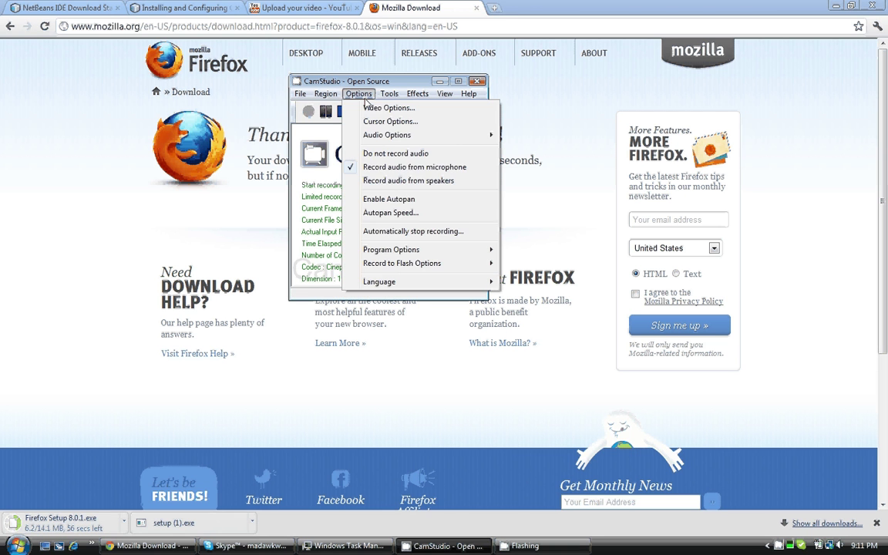
click(366, 100)
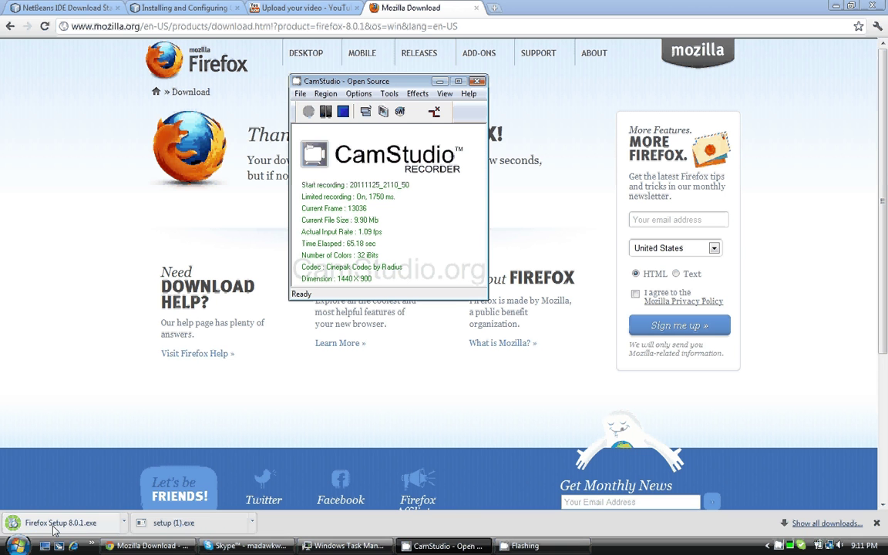
click(54, 528)
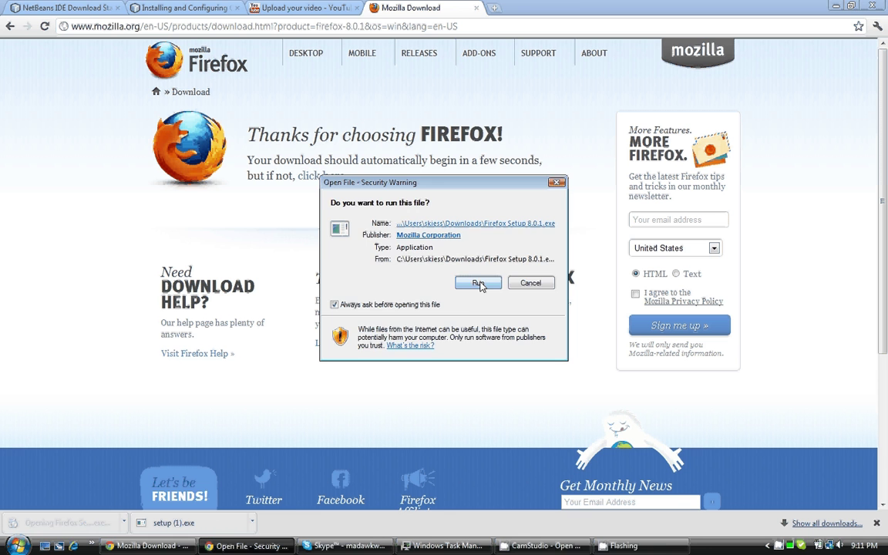
click(478, 284)
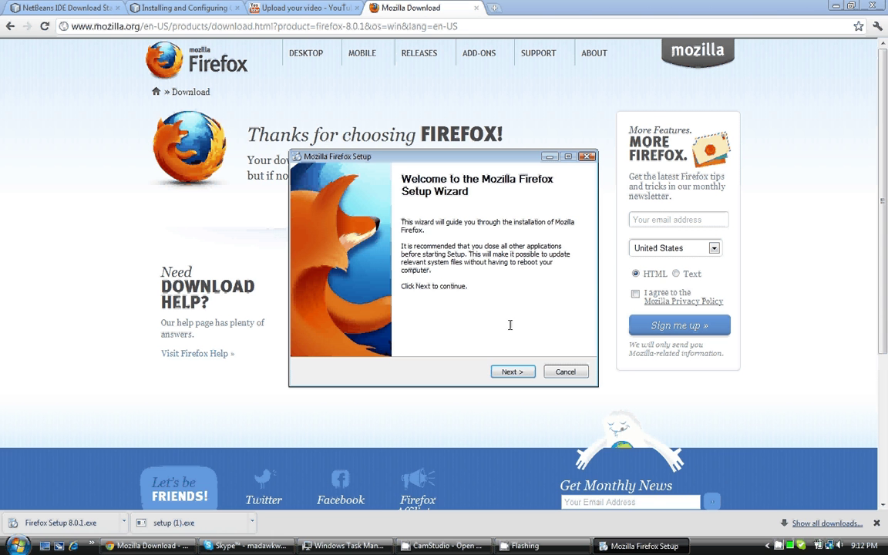
Step: Upgrade Firefox with the default setup type and launch it when setup finishes
click(513, 371)
click(512, 372)
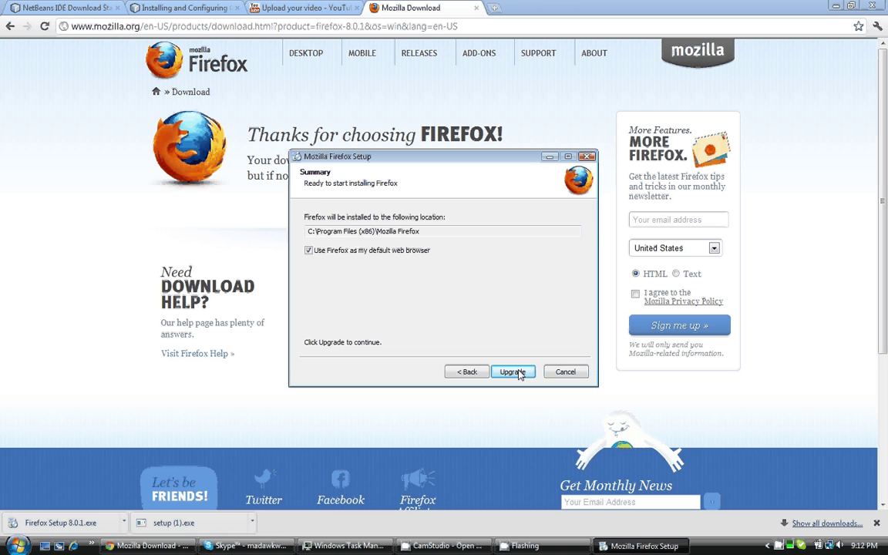
click(518, 373)
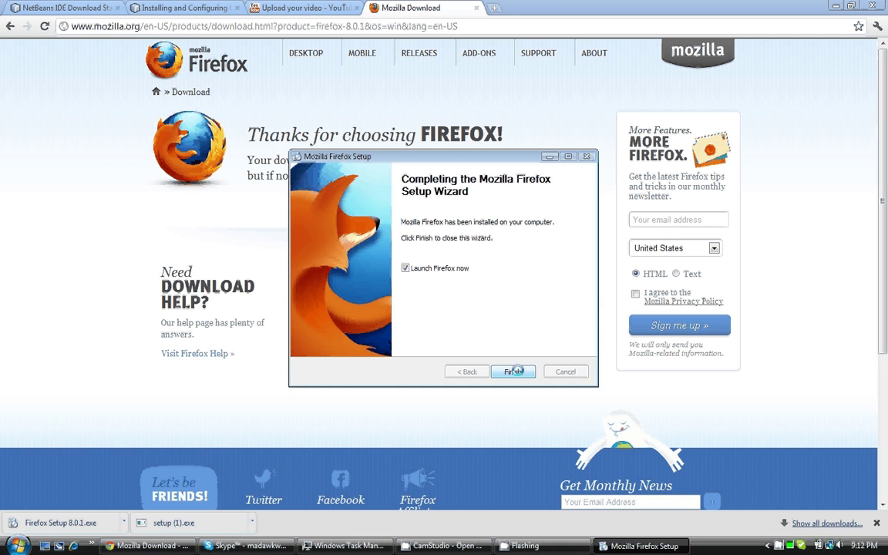
click(514, 372)
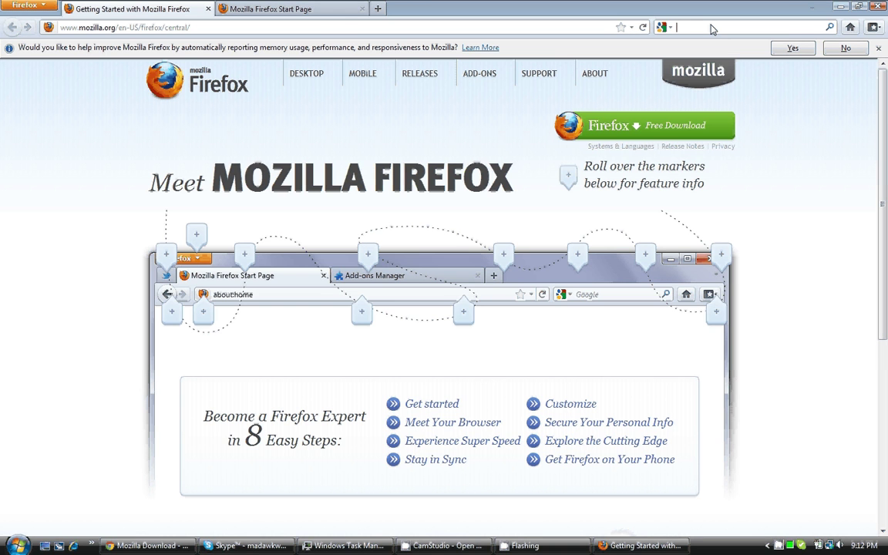
Step: Google 'grease monkey' and open the Greasemonkey :: Add-ons for Firefox result
text(grease monkey)
key(Return)
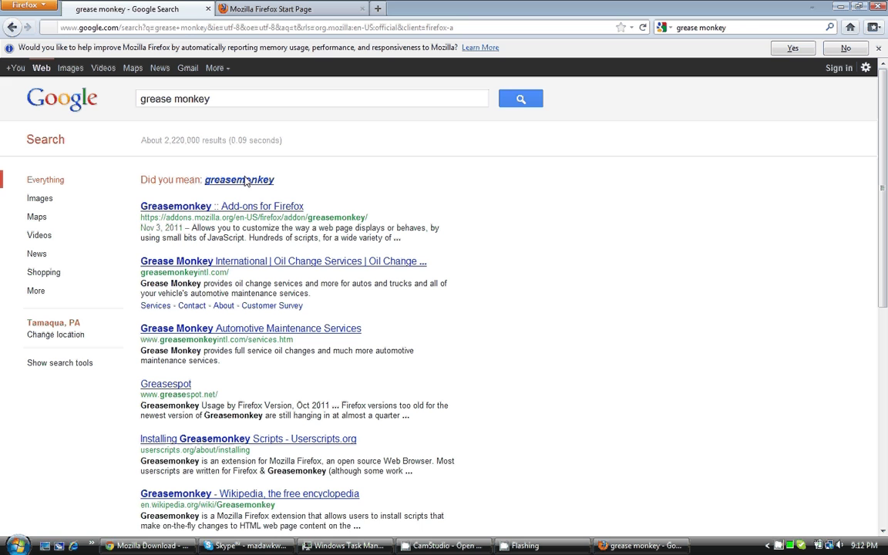
click(238, 205)
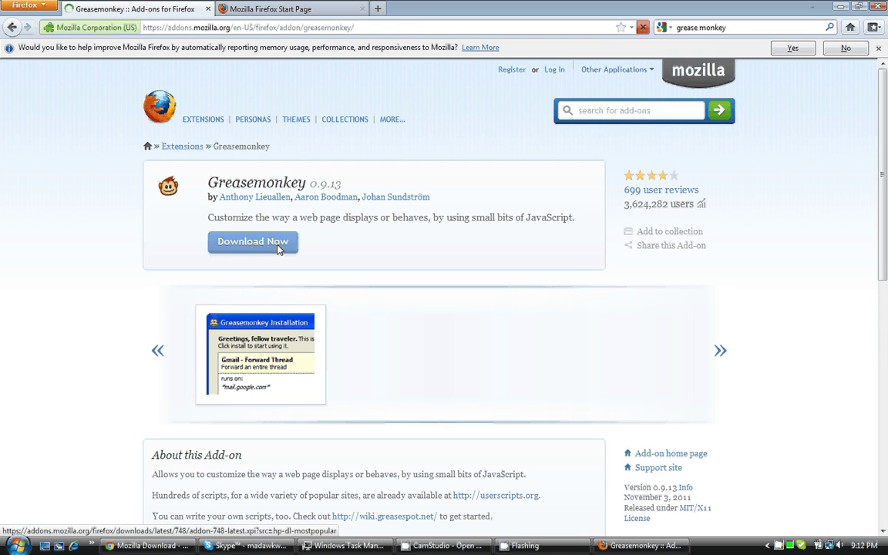
Step: Download Greasemonkey 0.9.13, add it to Firefox, and install it
click(251, 242)
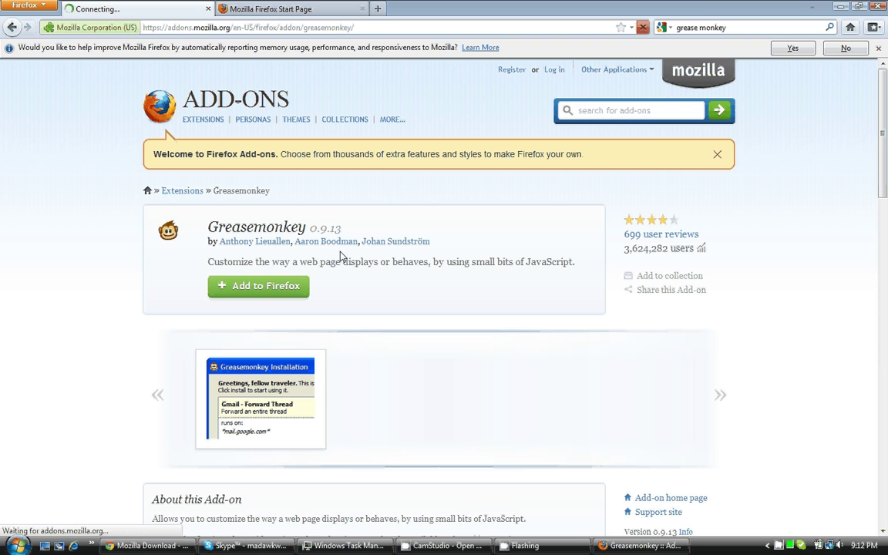
click(254, 286)
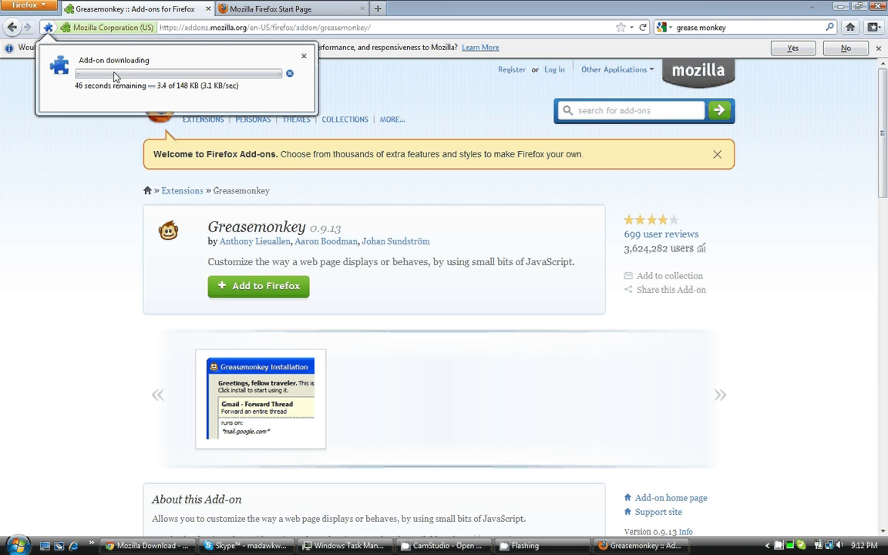
mouse_move(276, 131)
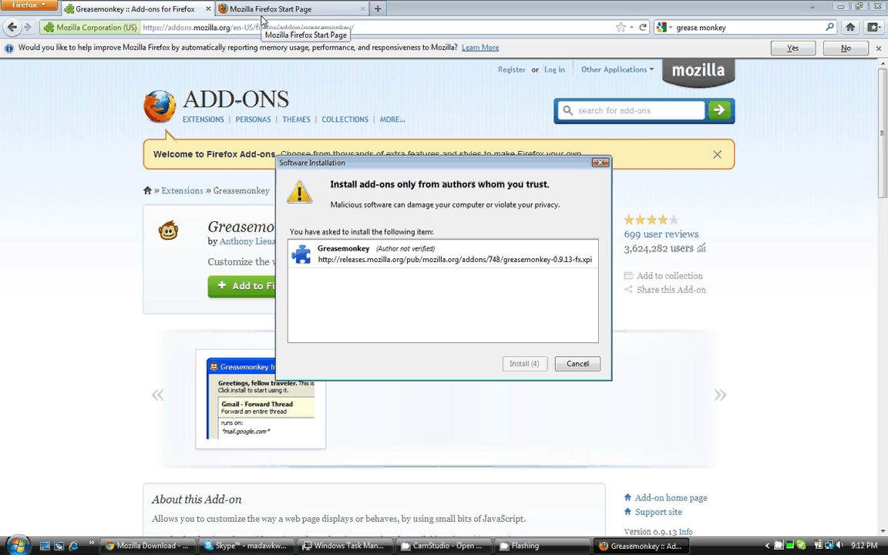
double_click(465, 262)
click(524, 363)
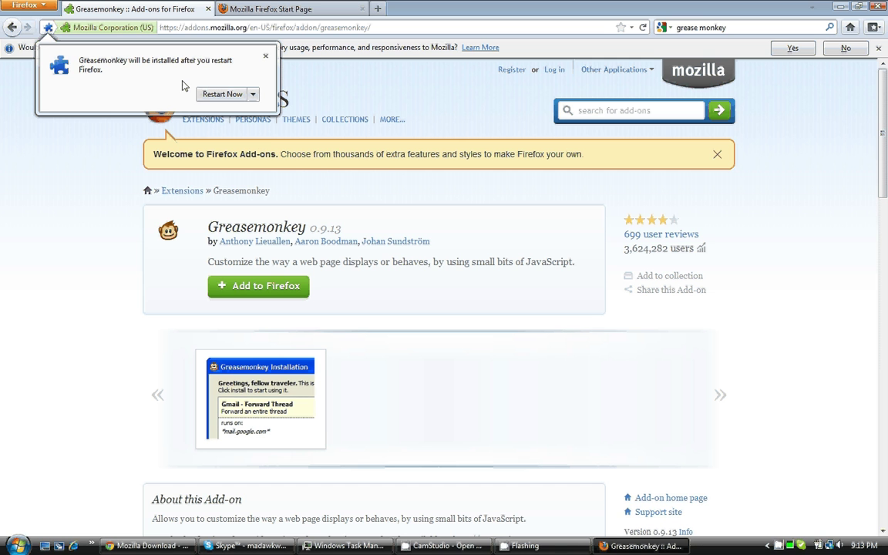
Step: Close Firefox and both its tabs so the add-on installs on restart
click(879, 8)
click(879, 8)
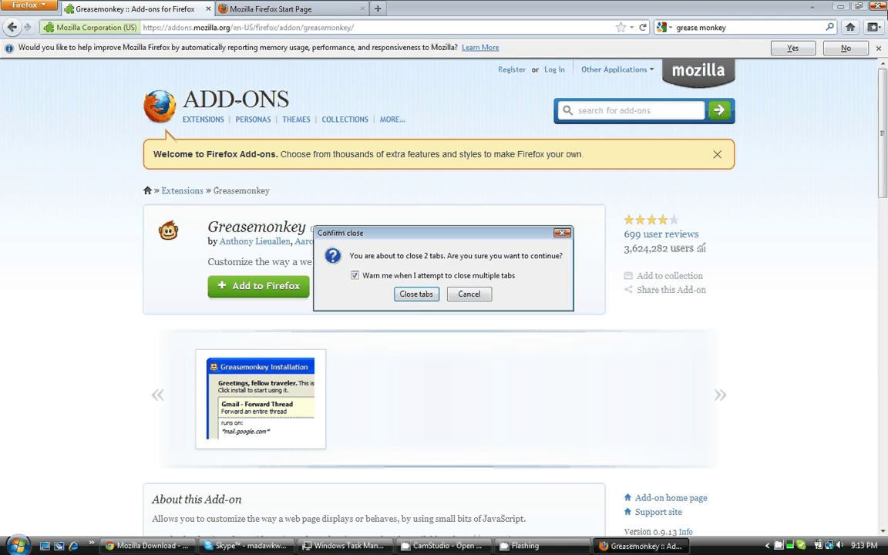
click(422, 296)
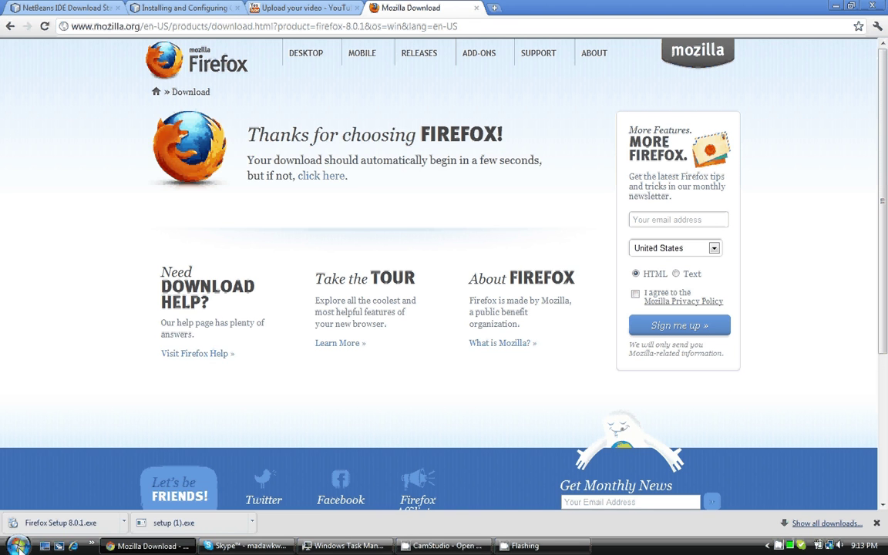
Step: Close the Chrome window and return to Firefox
click(17, 546)
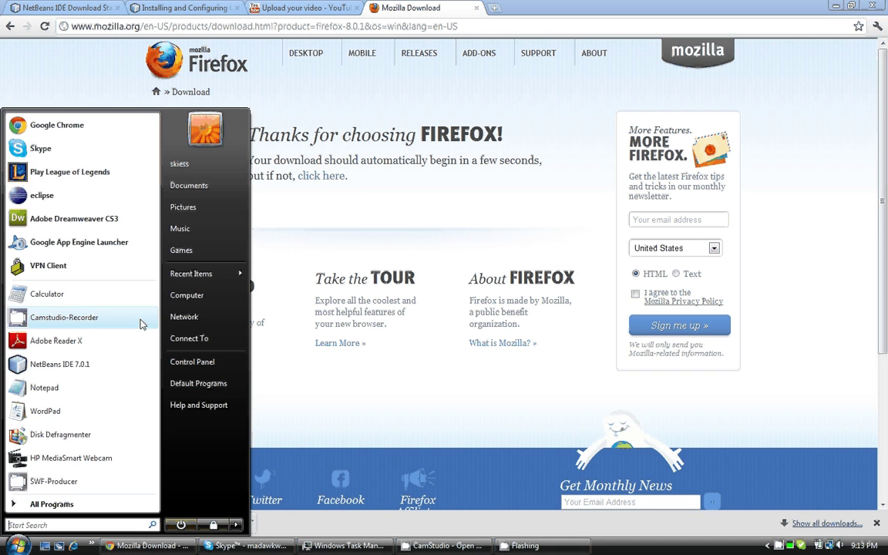
click(570, 215)
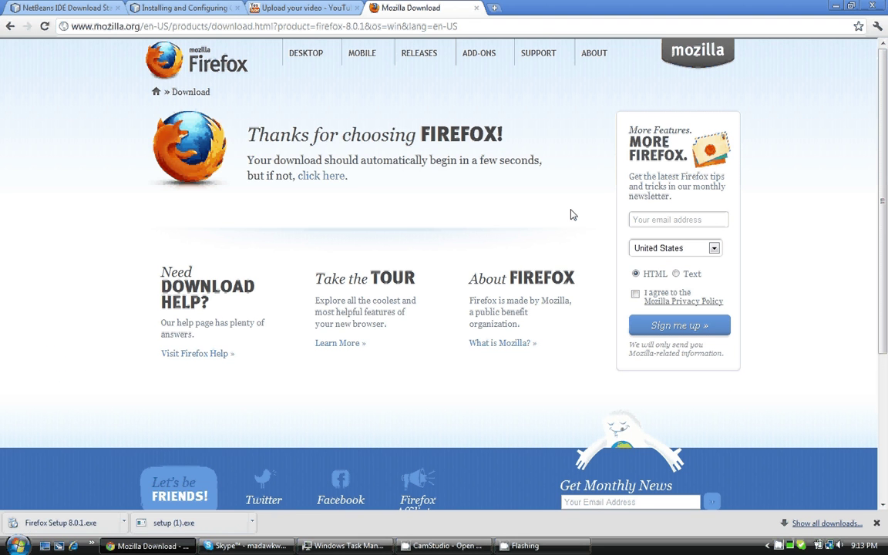
click(881, 6)
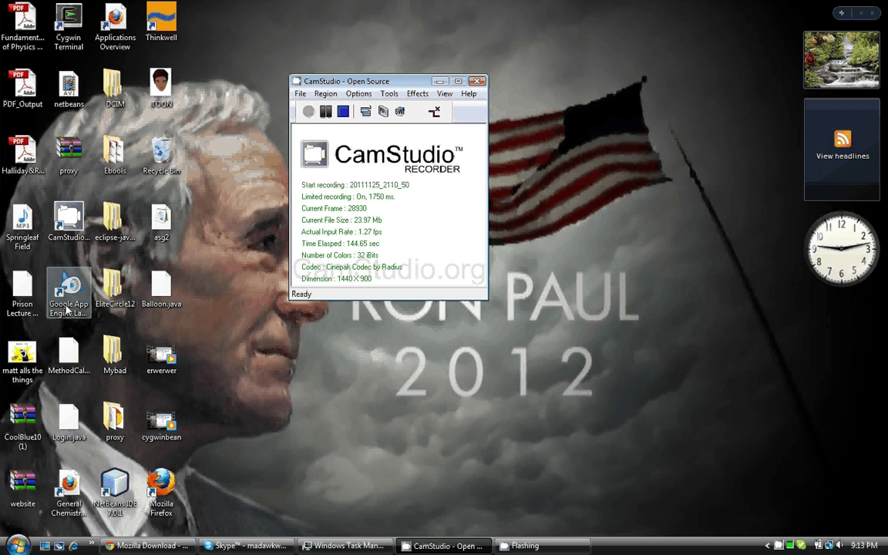
click(365, 344)
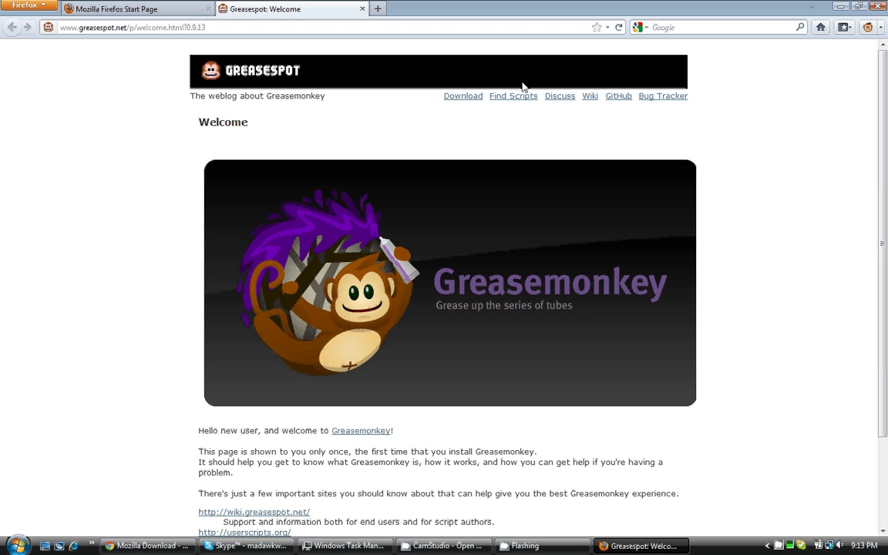
Step: Search the web for 'user scripts' from Firefox's search bar
click(732, 29)
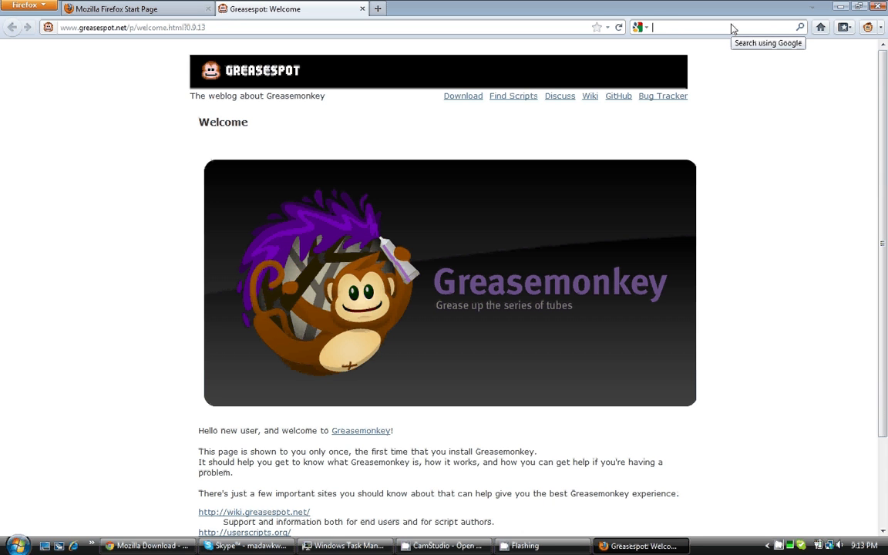
text(use)
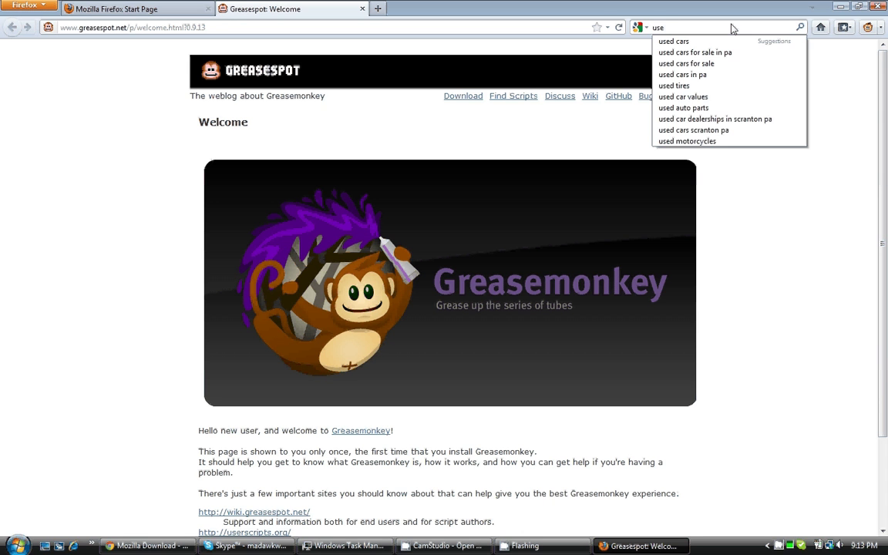
text(r scr)
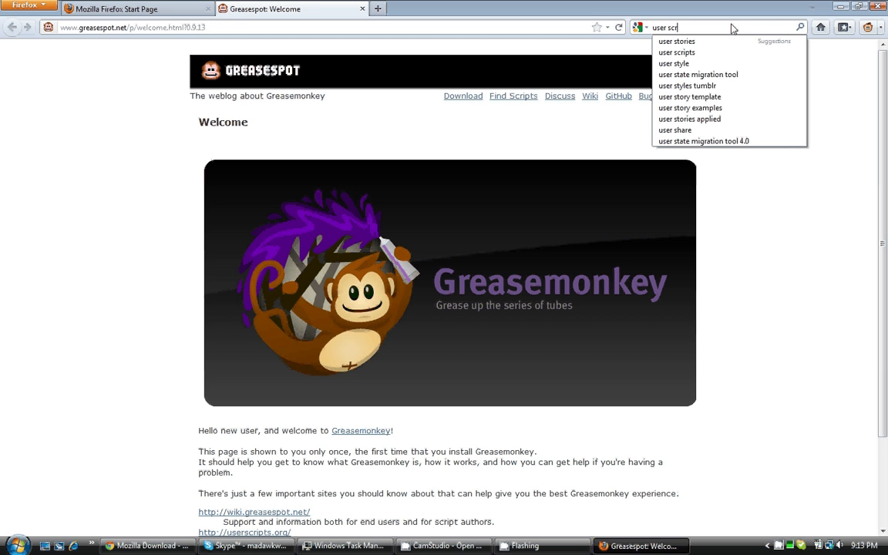
text(ipts)
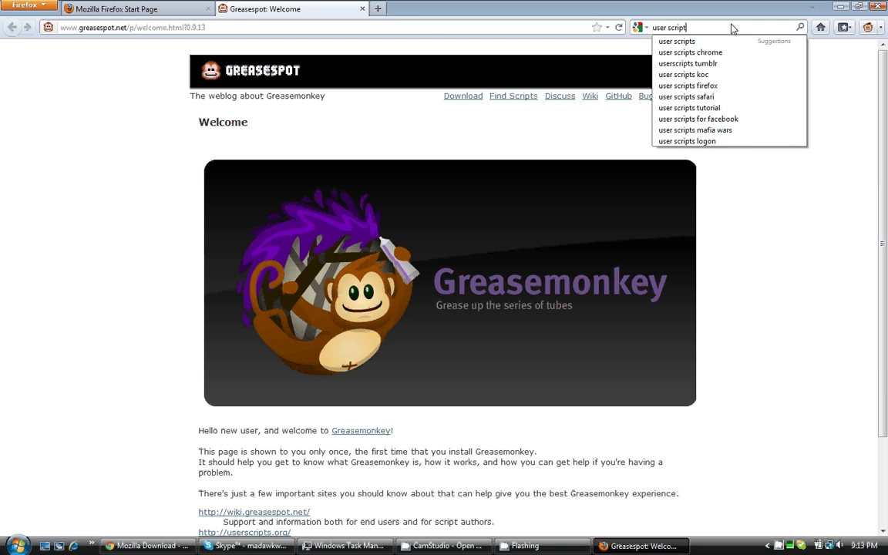
key(Return)
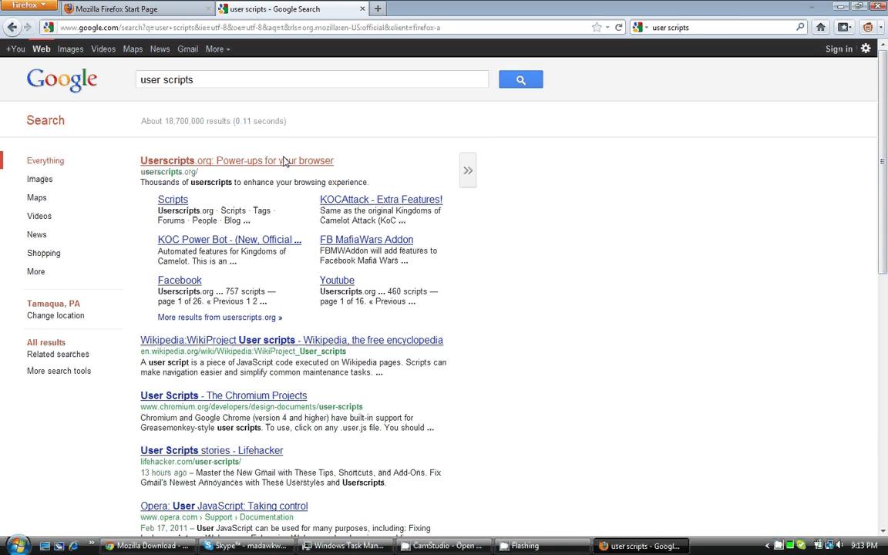
Step: Open Userscripts.org and search its scripts for 'remove youtube ads'
click(283, 158)
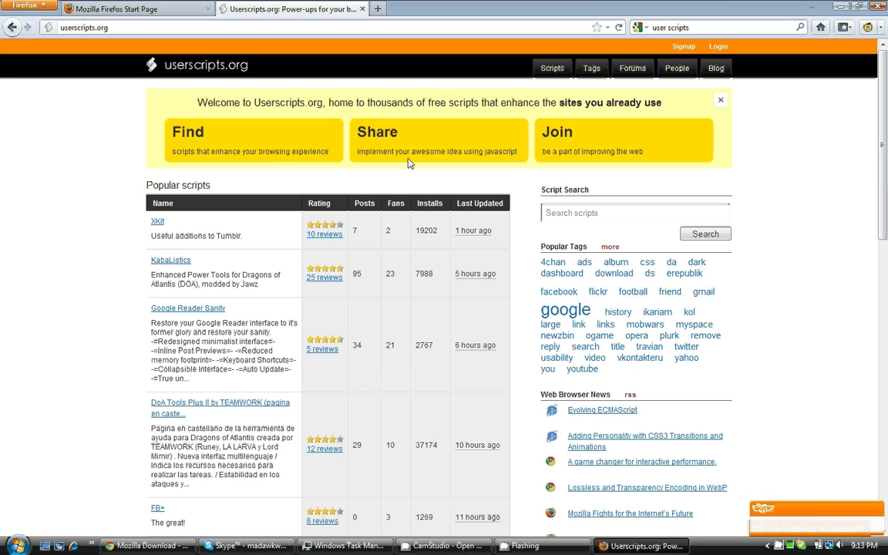
click(601, 214)
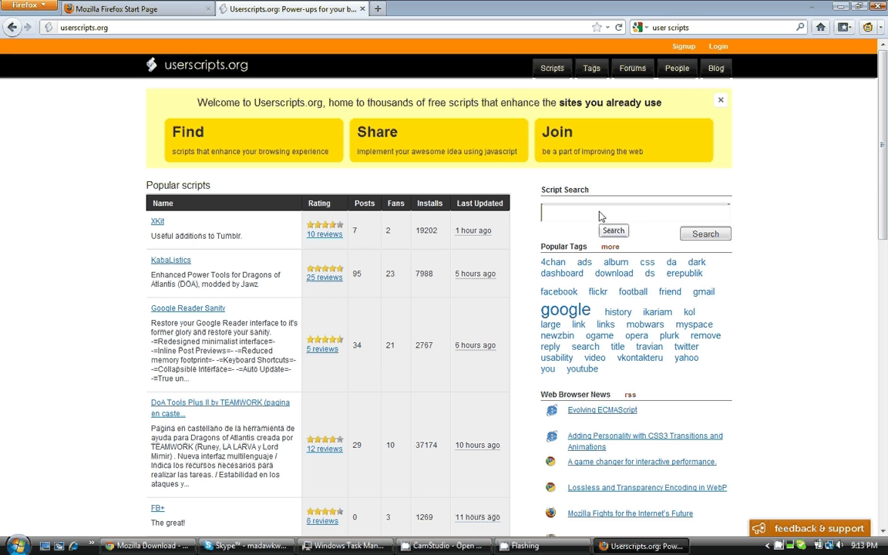
text(remove youtube ads)
key(Return)
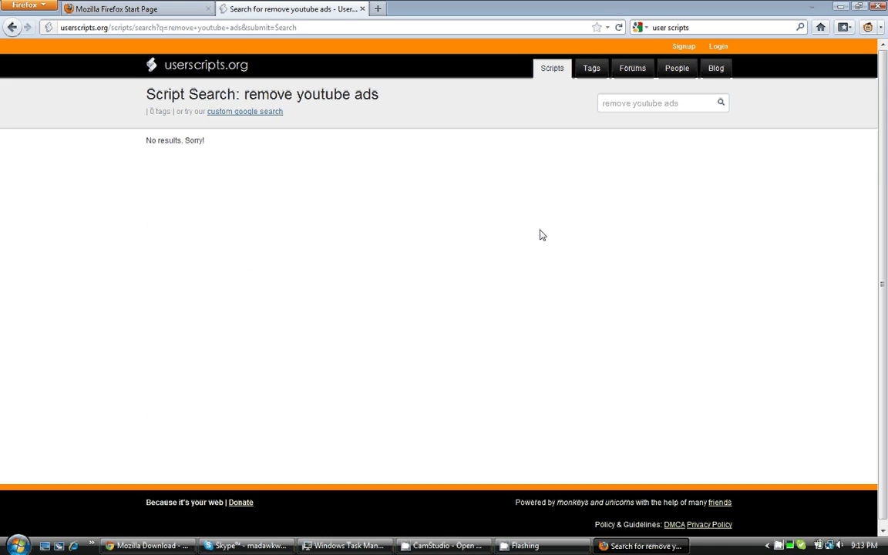
Step: Replace the query with 'youtube', rerun the search, and clear the browser search box
click(684, 114)
drag(684, 113, 565, 115)
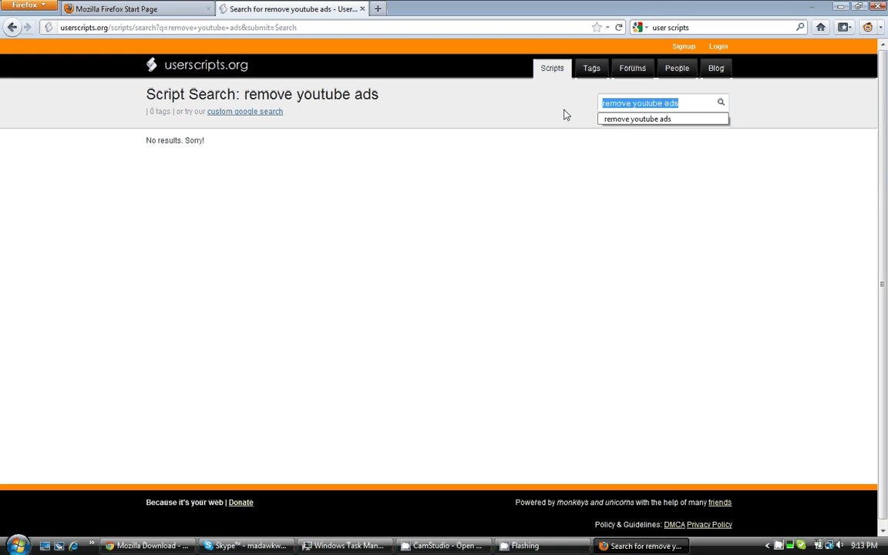
text(youtube)
key(Return)
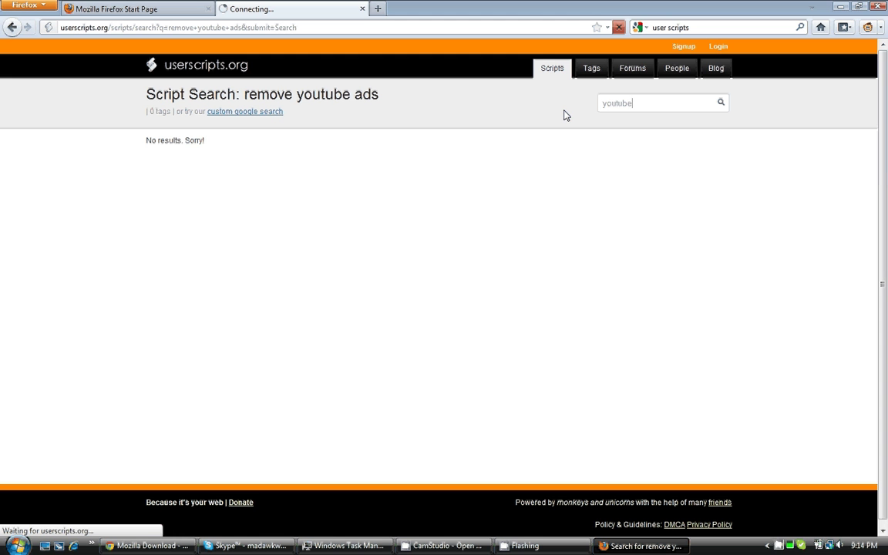
click(656, 110)
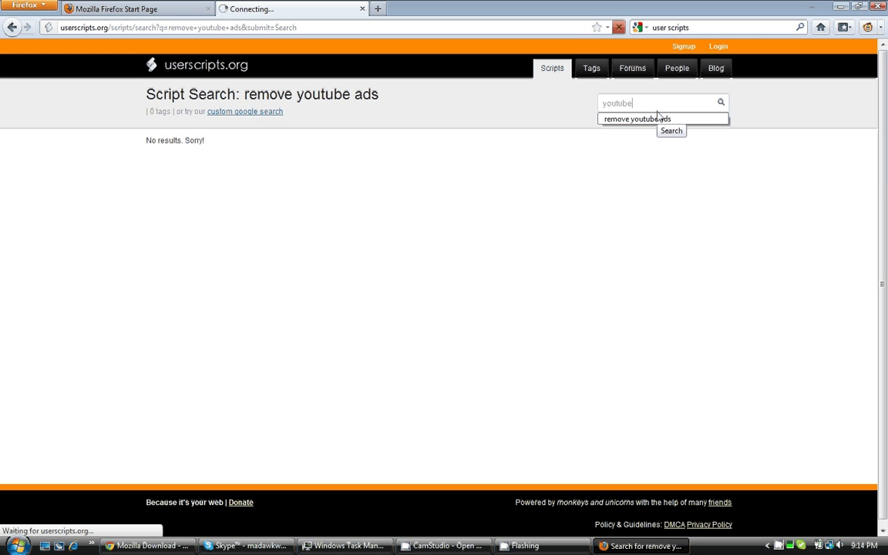
key(Escape)
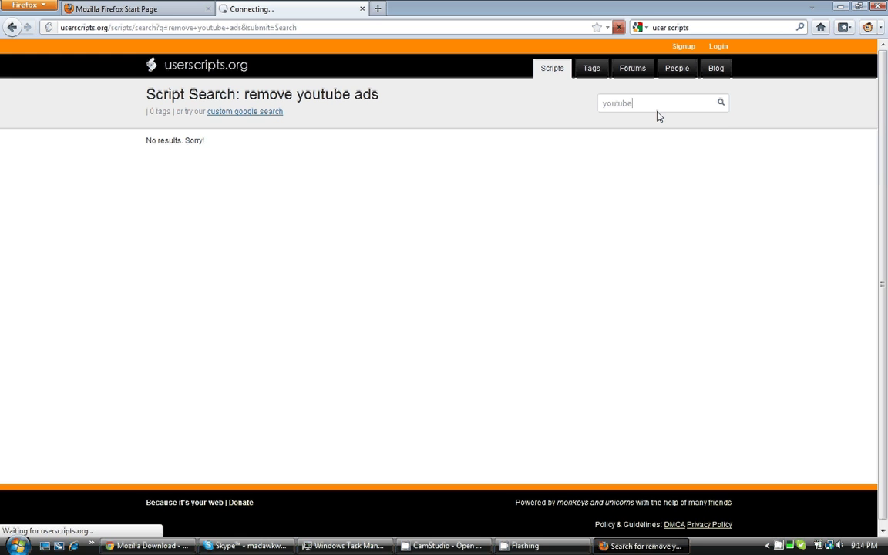
click(713, 28)
key(BackSpace)
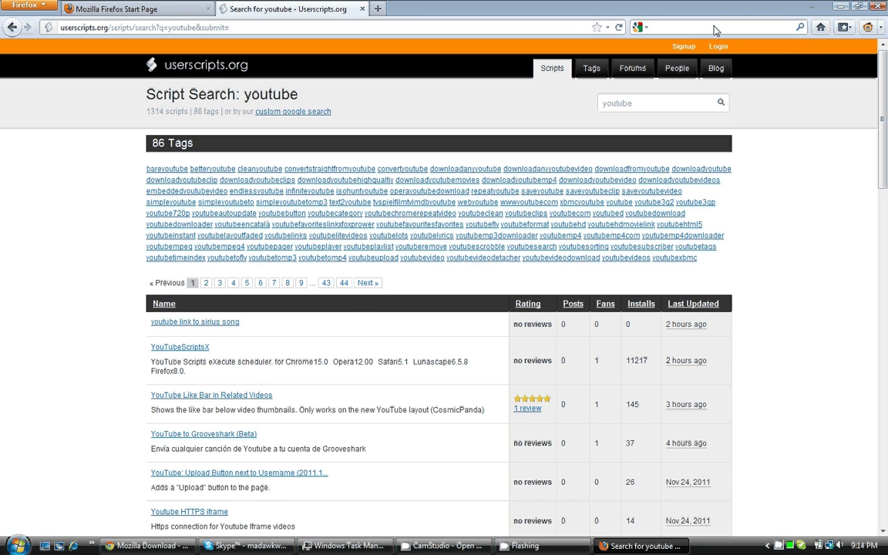
Step: Scroll through the youtube script results, checking ratings and install counts
scroll(311, 198, down, 3)
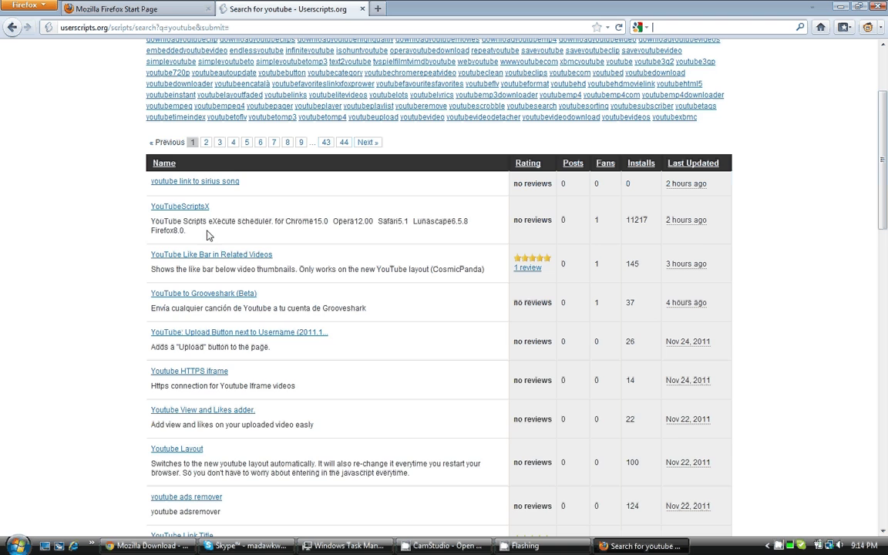
scroll(239, 262, down, 2)
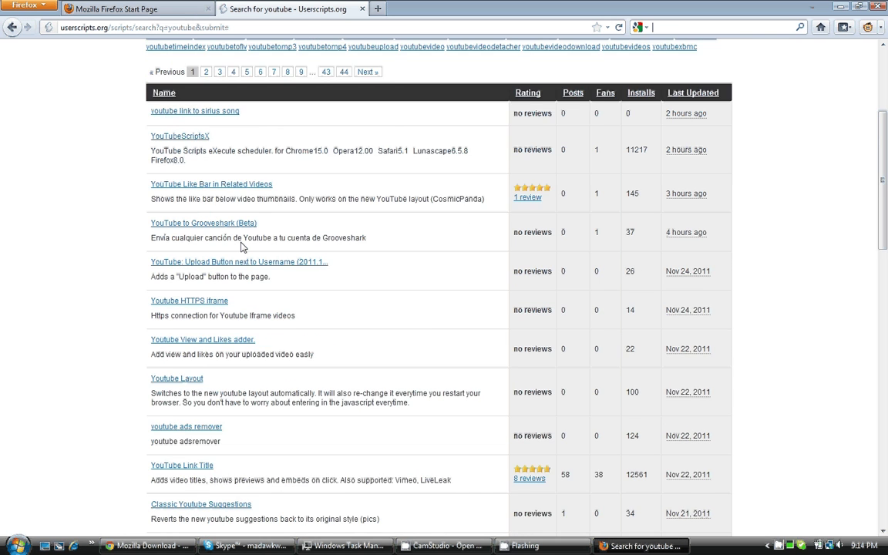
scroll(241, 246, down, 2)
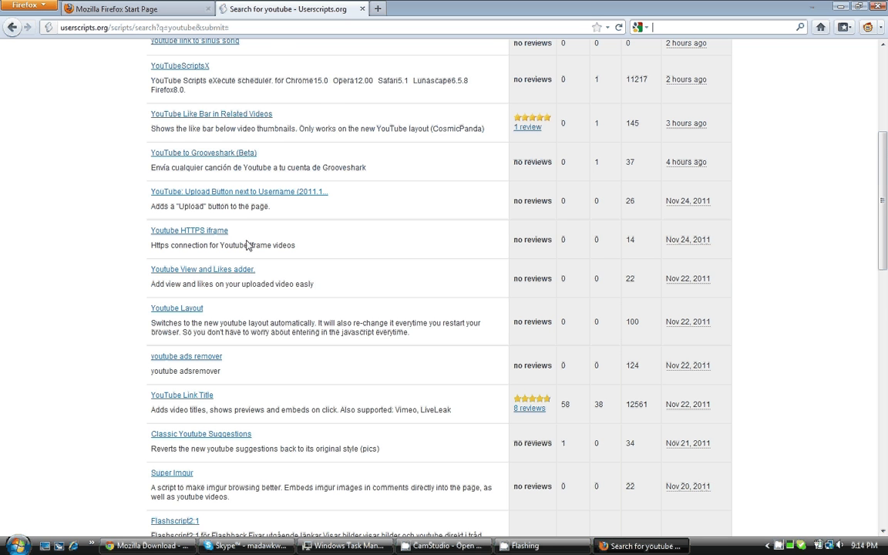
scroll(245, 245, down, 2)
scroll(247, 245, down, 2)
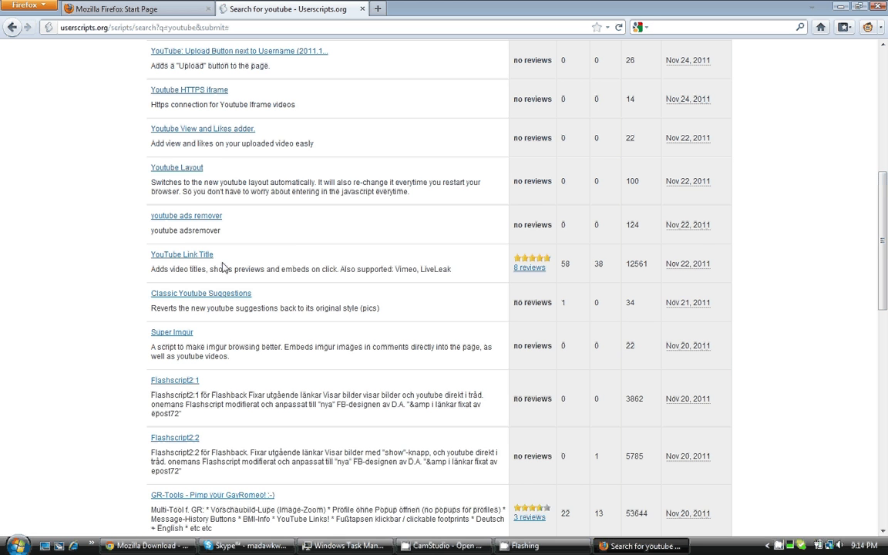
scroll(223, 267, down, 2)
scroll(223, 267, down, 4)
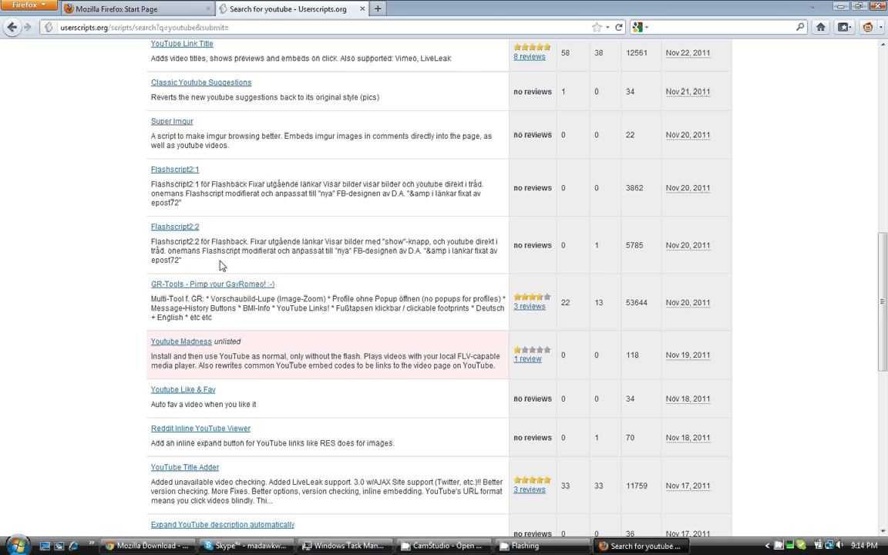
scroll(222, 265, down, 8)
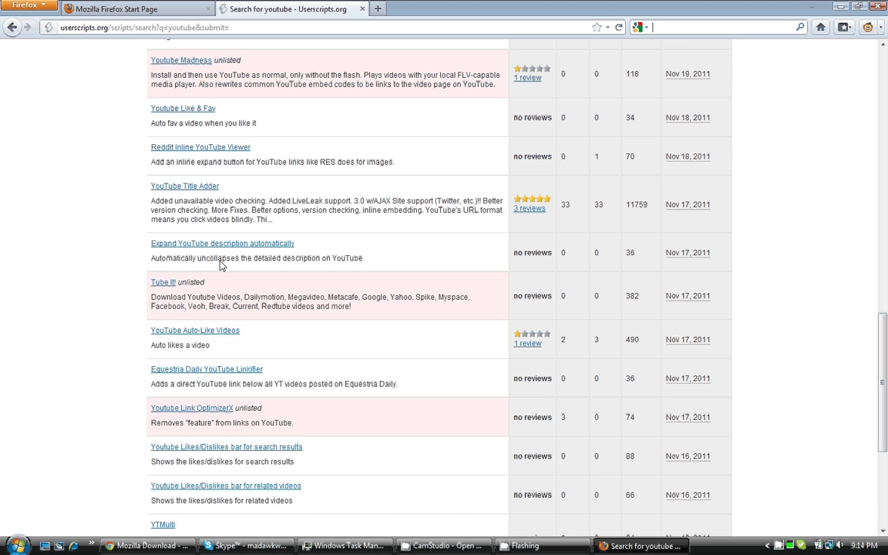
scroll(222, 266, down, 6)
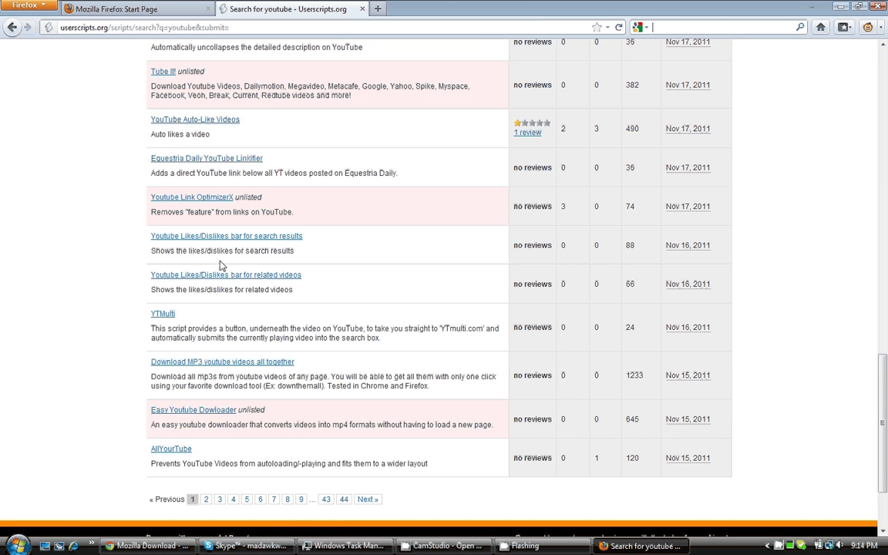
scroll(220, 265, up, 4)
scroll(219, 265, down, 4)
scroll(220, 265, up, 18)
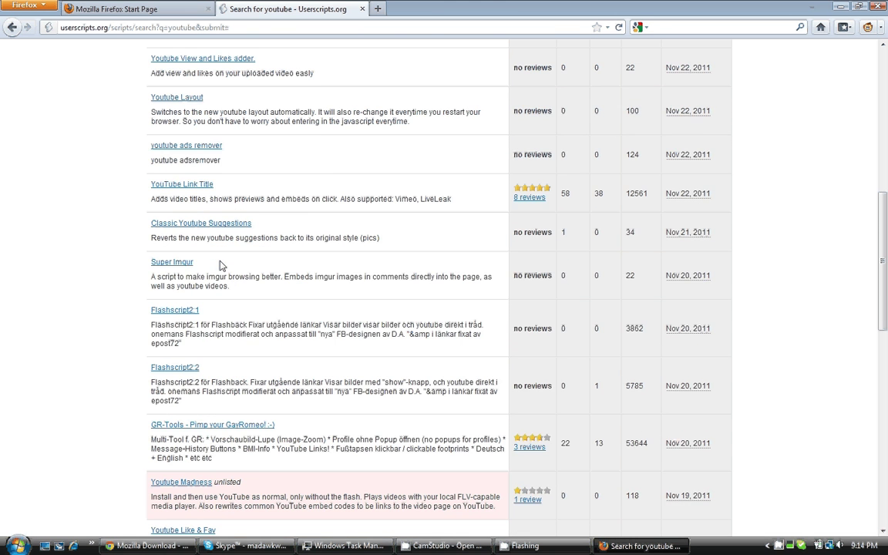
scroll(220, 265, up, 4)
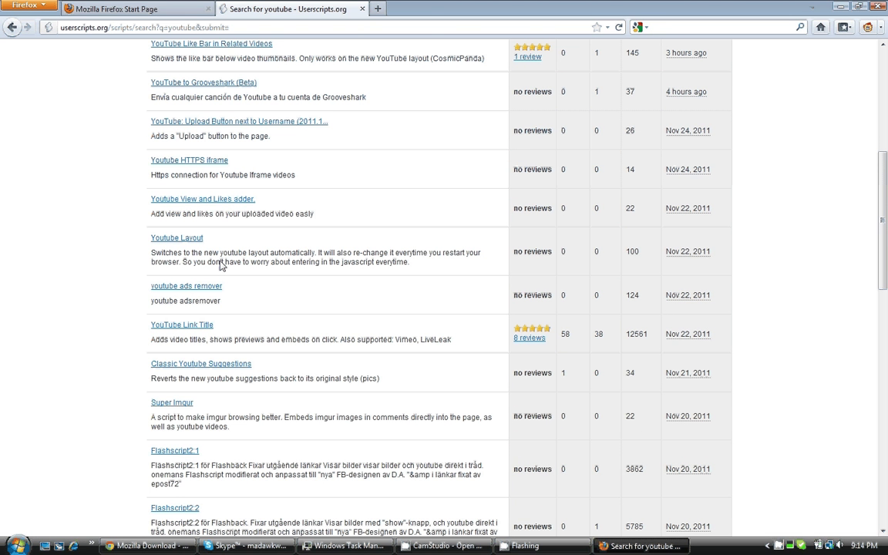
scroll(222, 265, up, 2)
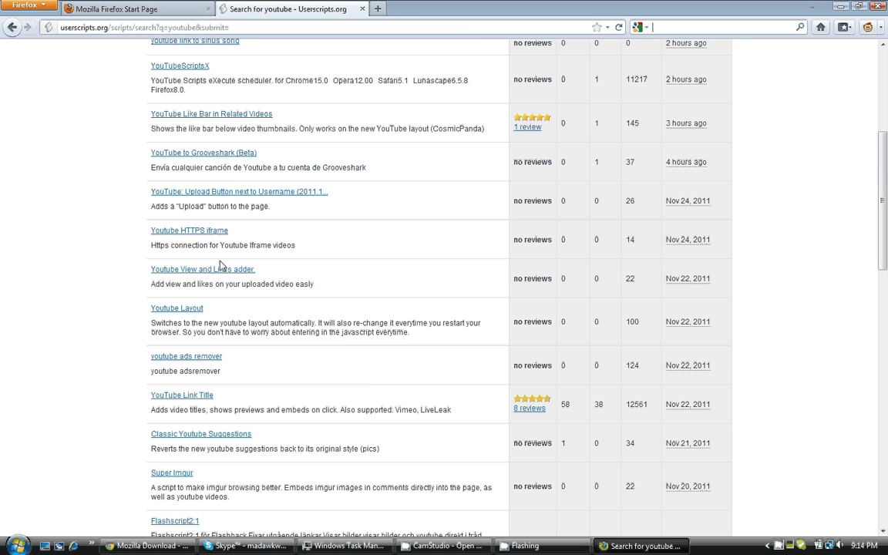
scroll(220, 265, up, 4)
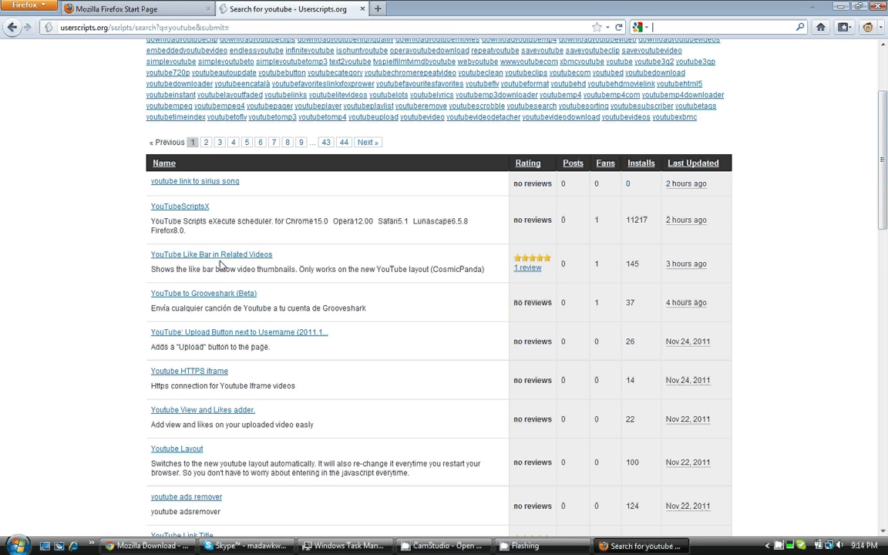
Step: Refine the script search to 'youtube remove', correcting the misspelled 'rmove'
scroll(219, 265, up, 4)
click(660, 104)
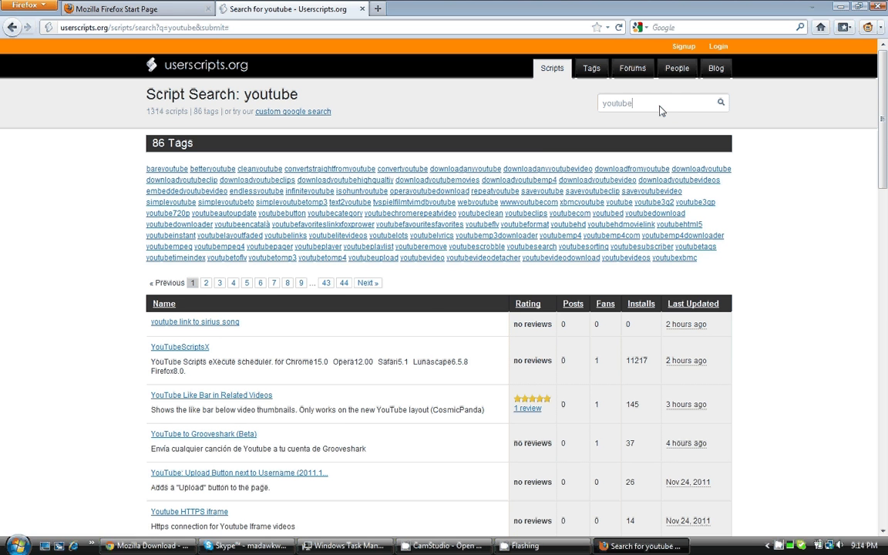
text(rmov)
text(e)
key(Return)
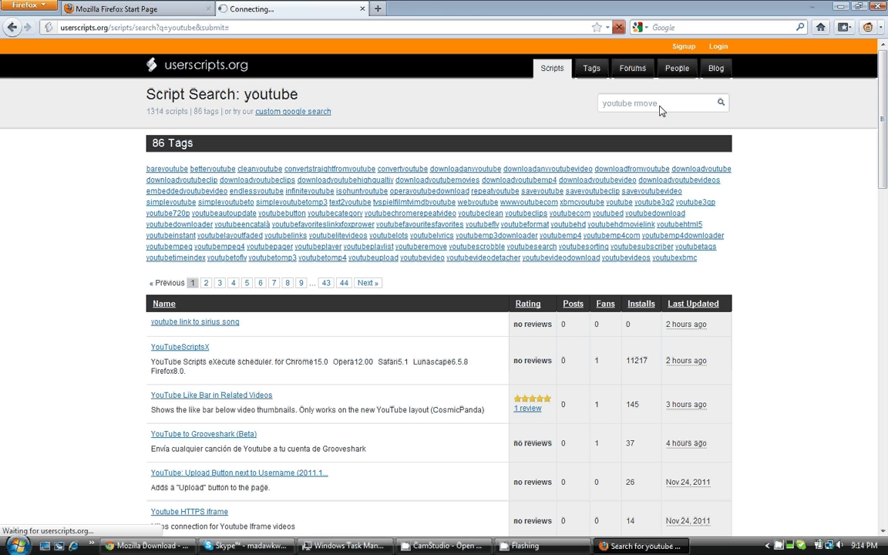
key(Left)
key(Left)
key(Left)
key(Left)
text(e)
click(722, 103)
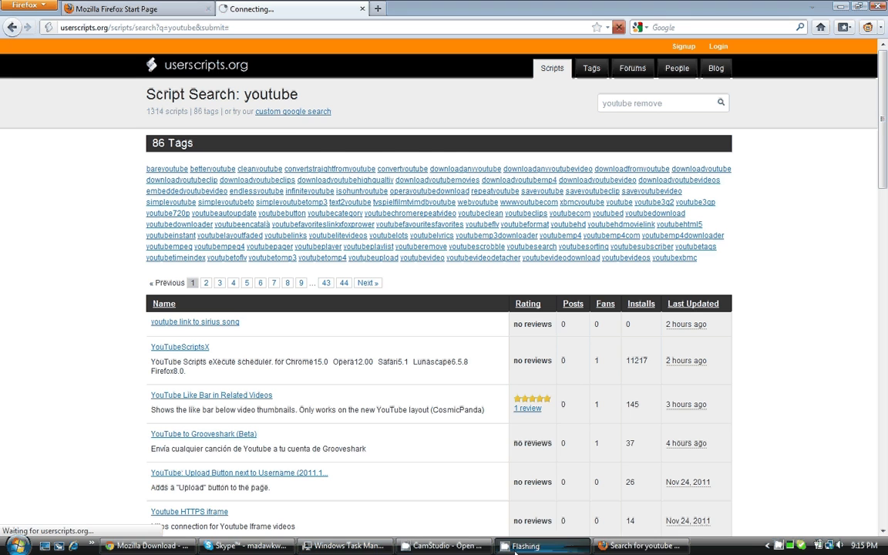
Step: Open the Youtube Remove Watching Ad script and install it into Greasemonkey
click(443, 545)
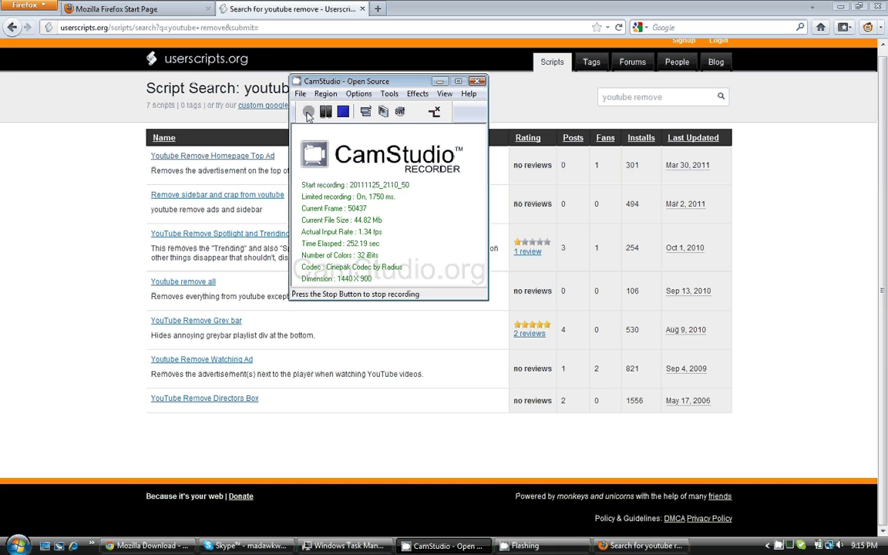
click(313, 456)
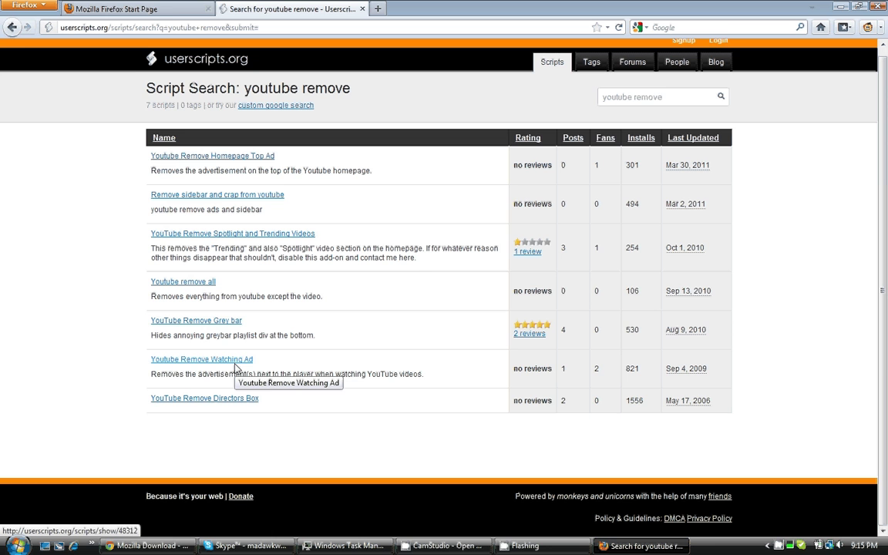
click(237, 362)
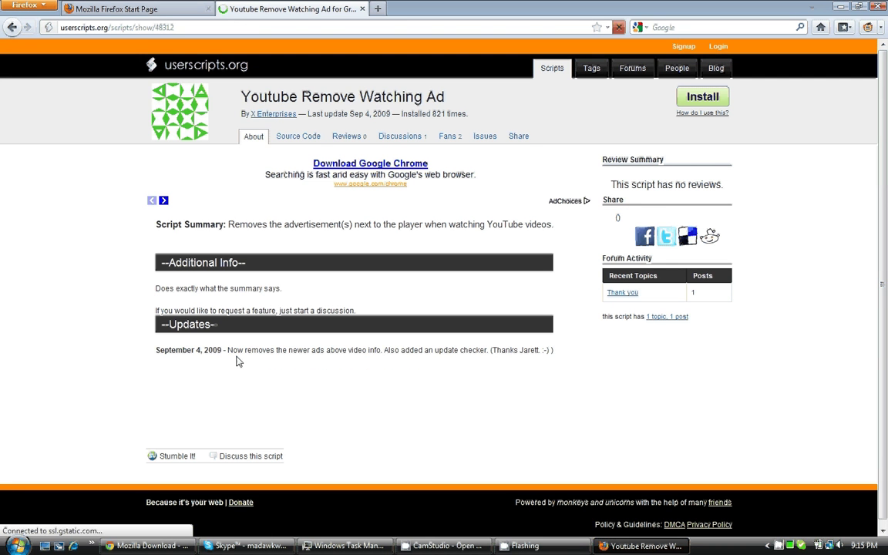
click(714, 100)
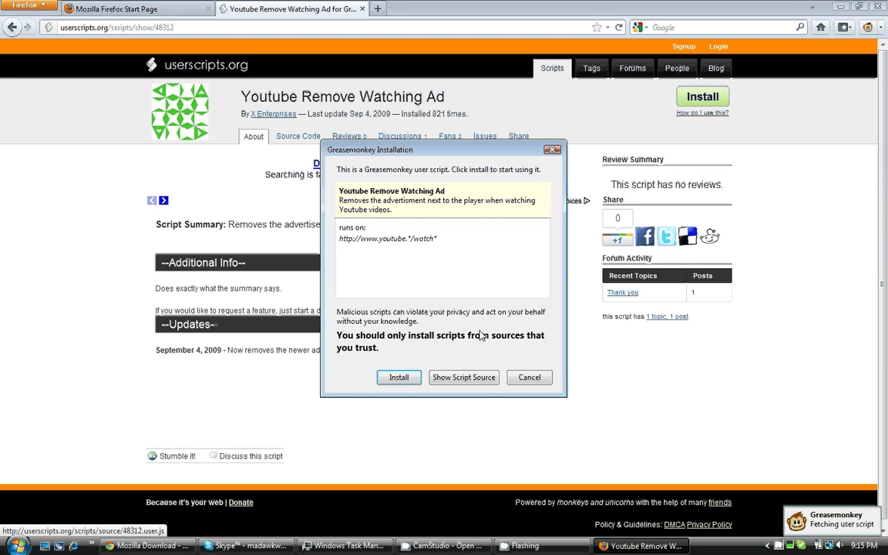
click(399, 377)
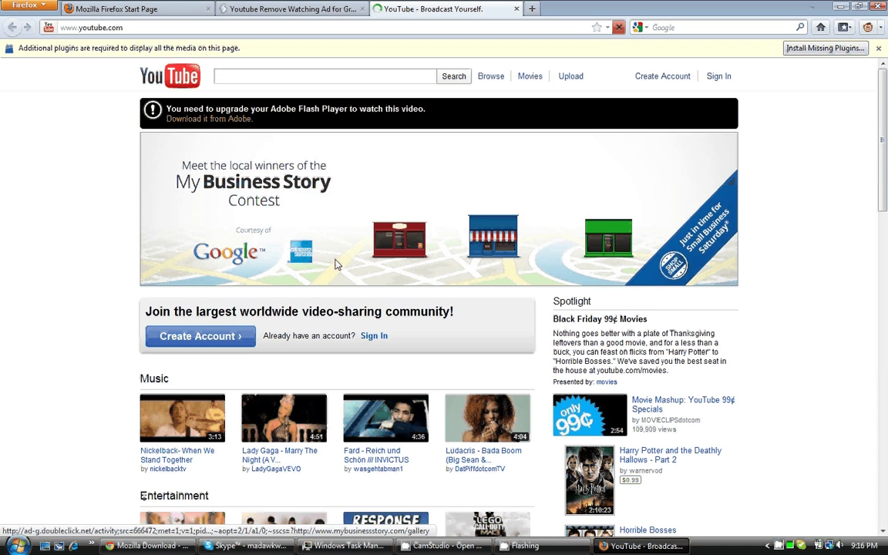
Step: Open the Lady Gaga Marry The Night video and install the missing Adobe Flash Player plugin
scroll(336, 265, down, 3)
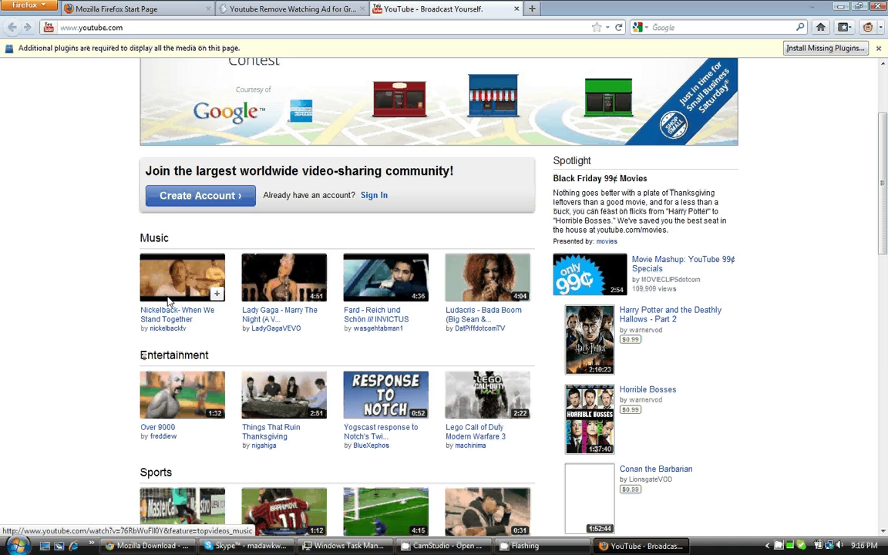
click(267, 328)
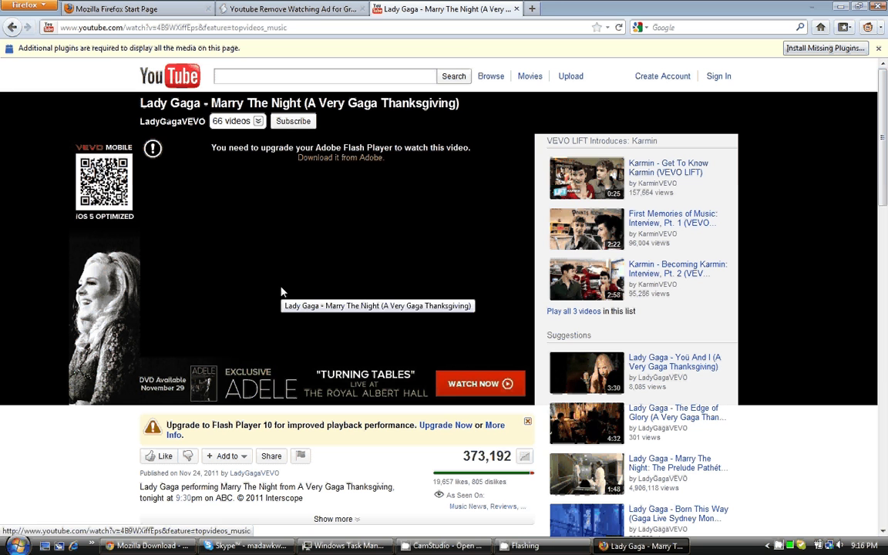
click(848, 47)
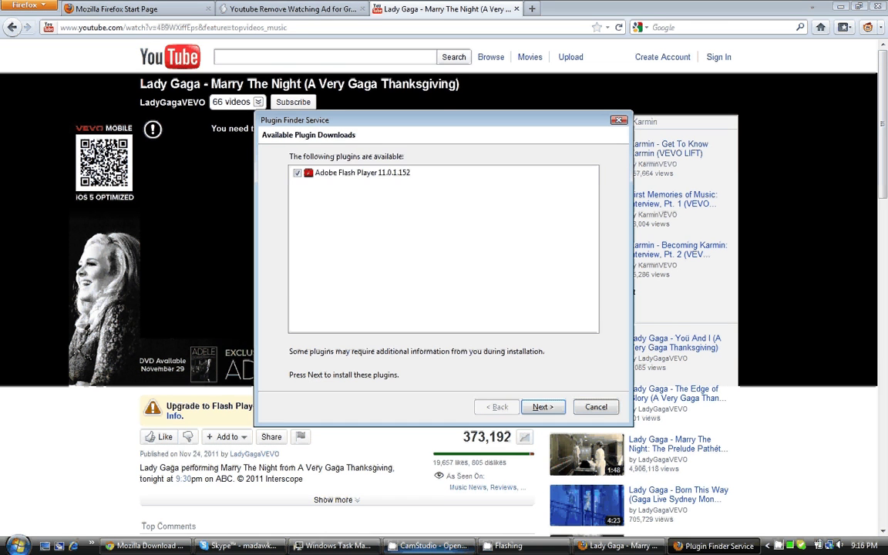
click(427, 545)
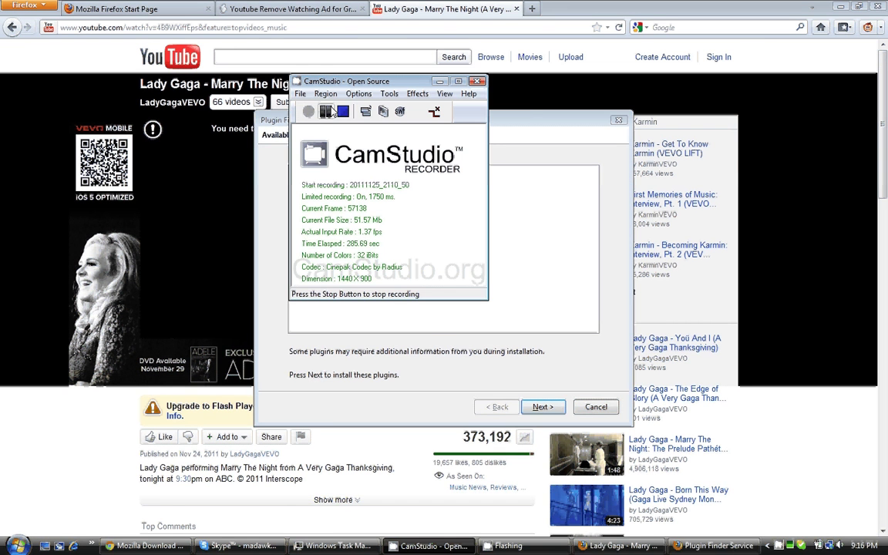
click(325, 112)
click(309, 112)
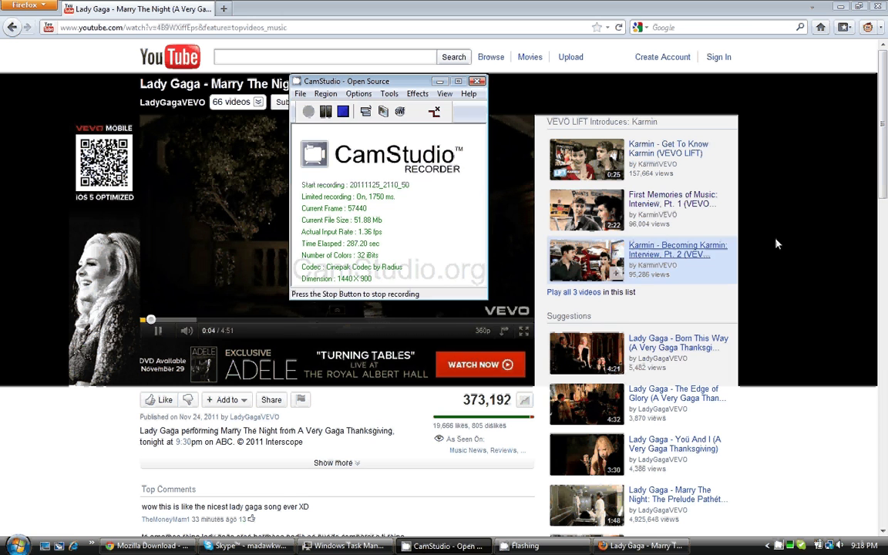
click(697, 213)
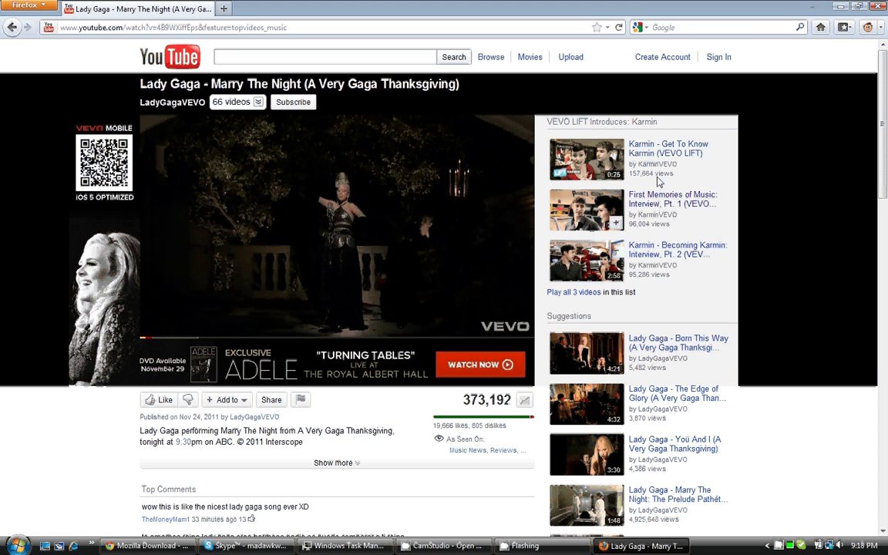
Step: Play the Born This Way suggested video and close its overlay ad
click(654, 348)
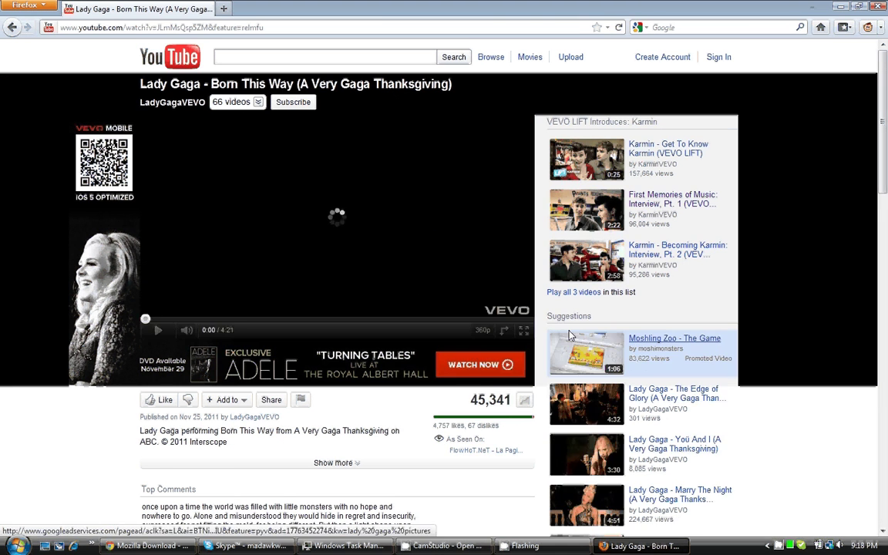
scroll(578, 301, down, 6)
scroll(584, 263, up, 6)
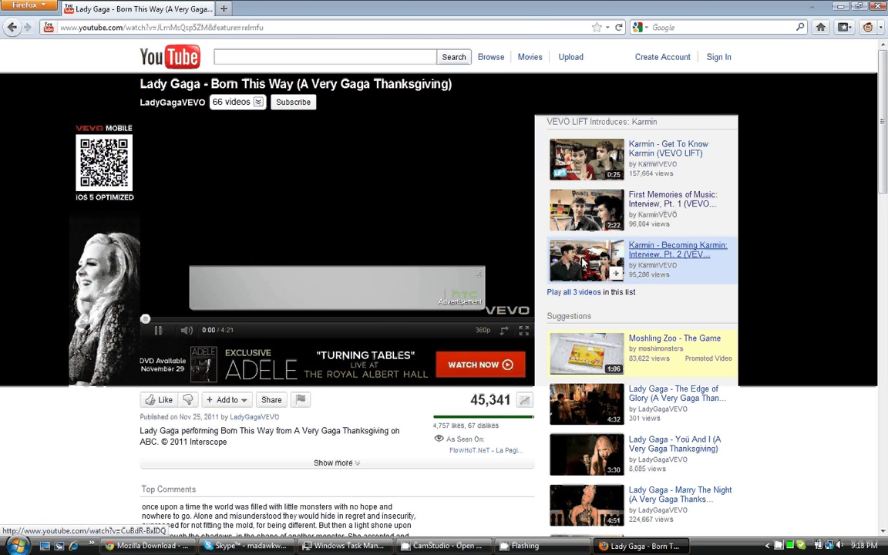
click(478, 273)
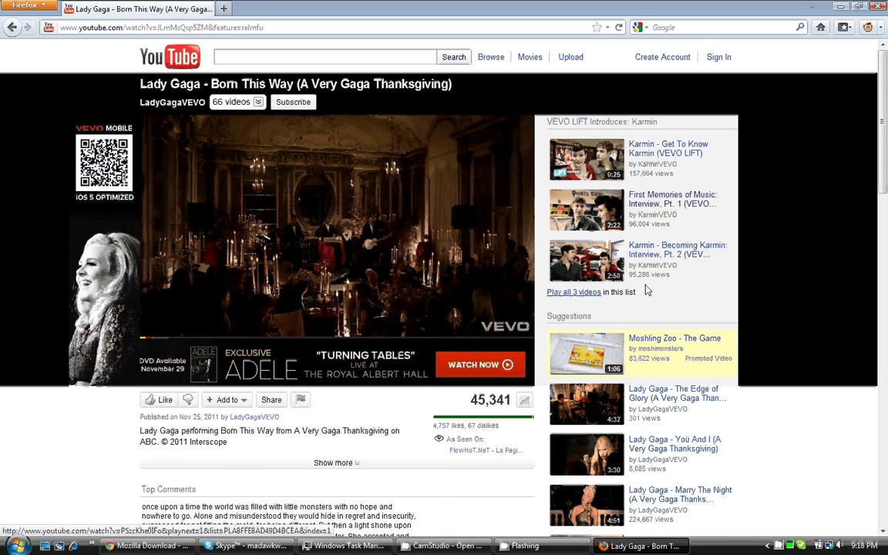
Step: Open the Marry The Night preview video from the related videos list
scroll(715, 285, down, 5)
scroll(715, 285, down, 3)
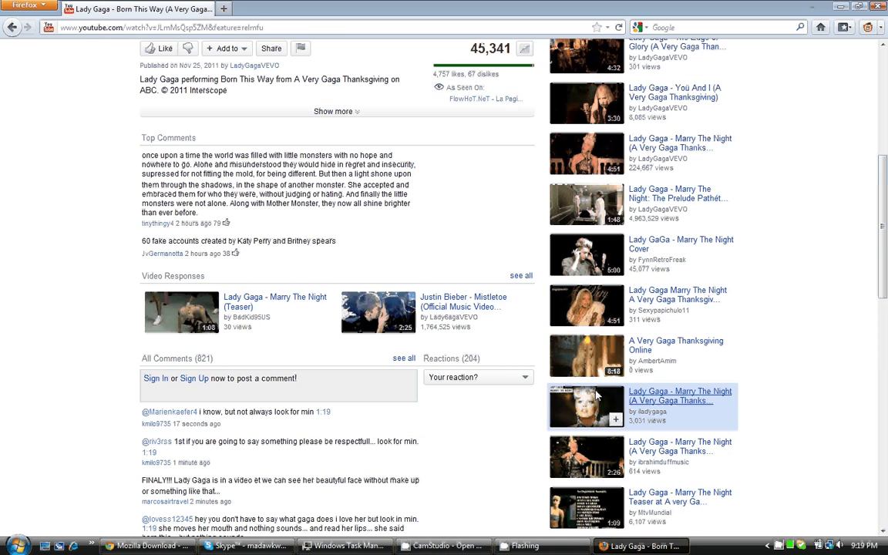
scroll(596, 394, down, 5)
click(591, 360)
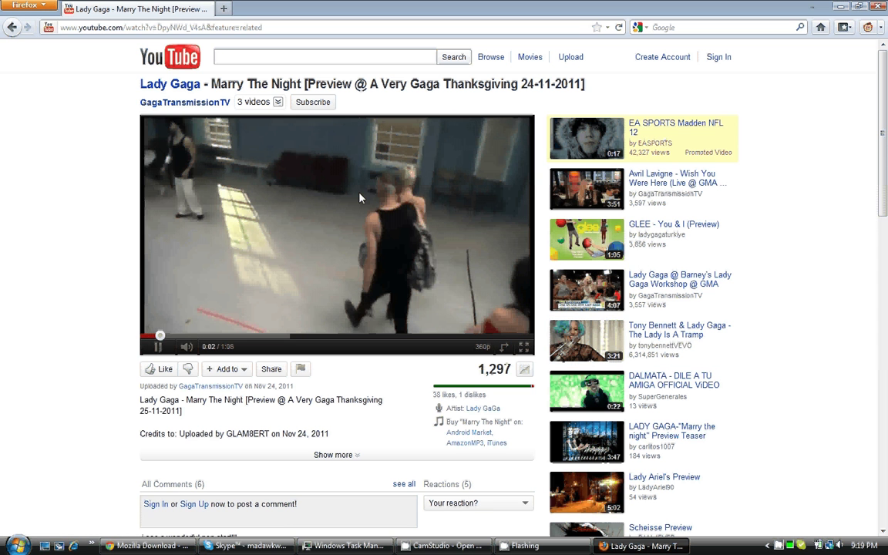
Step: Search YouTube for 'a day to', take the Downfall of Us All suggestion, and open it
click(365, 60)
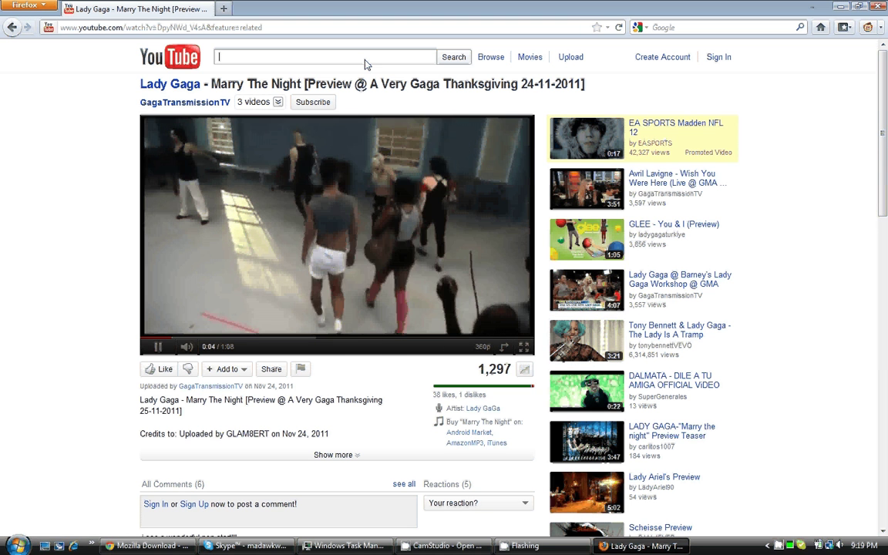
text(a day)
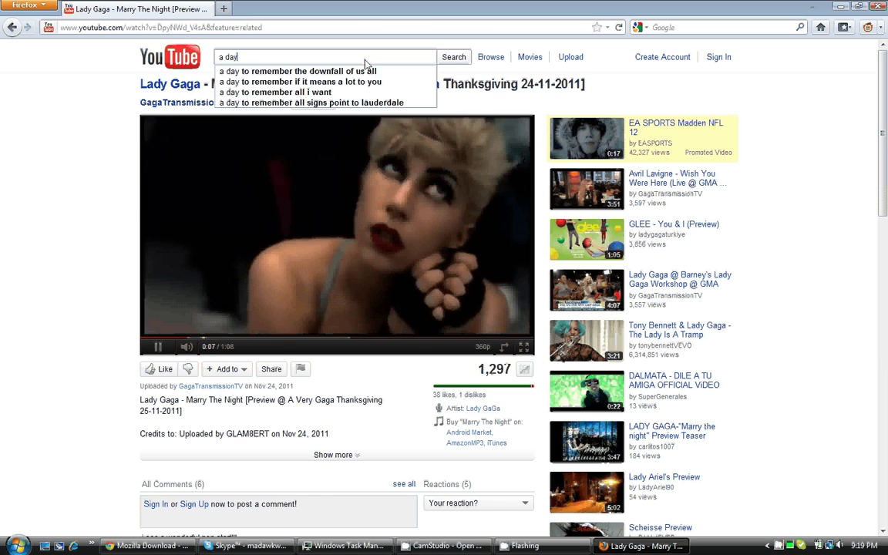
text( to)
key(Down)
key(Return)
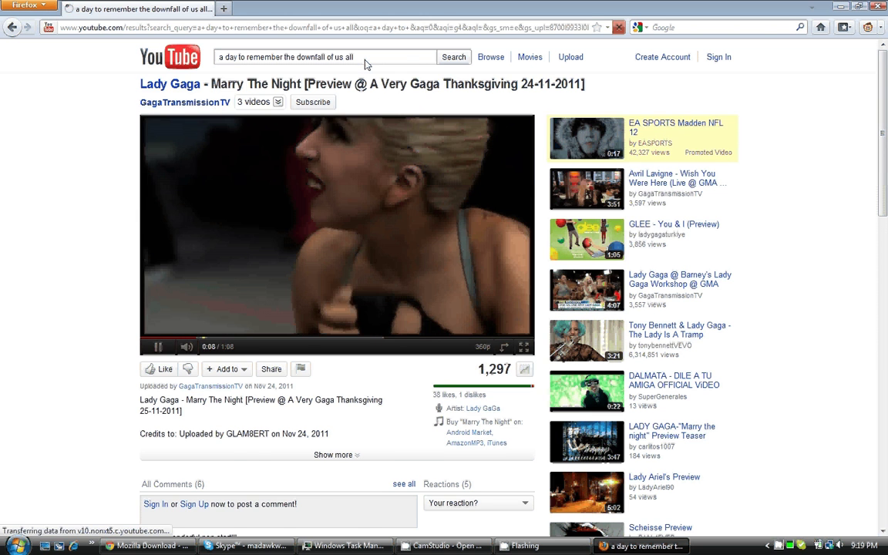
click(289, 144)
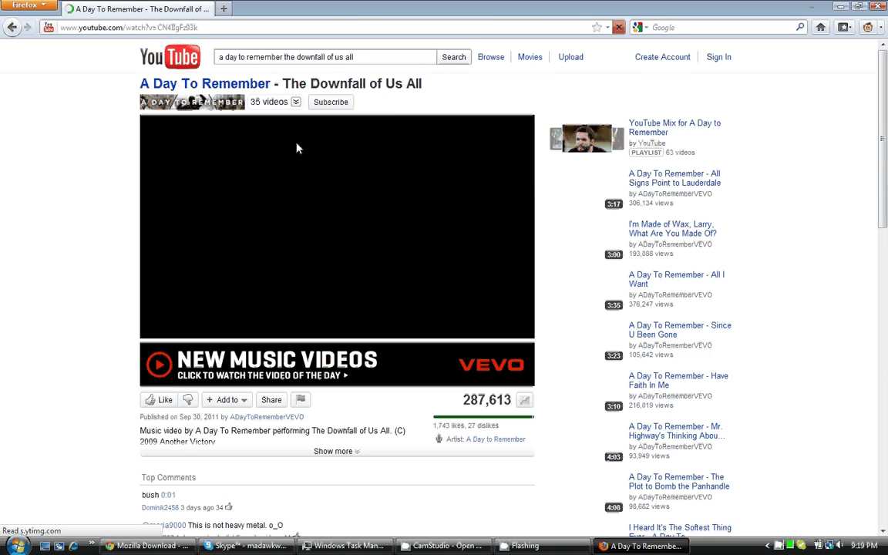